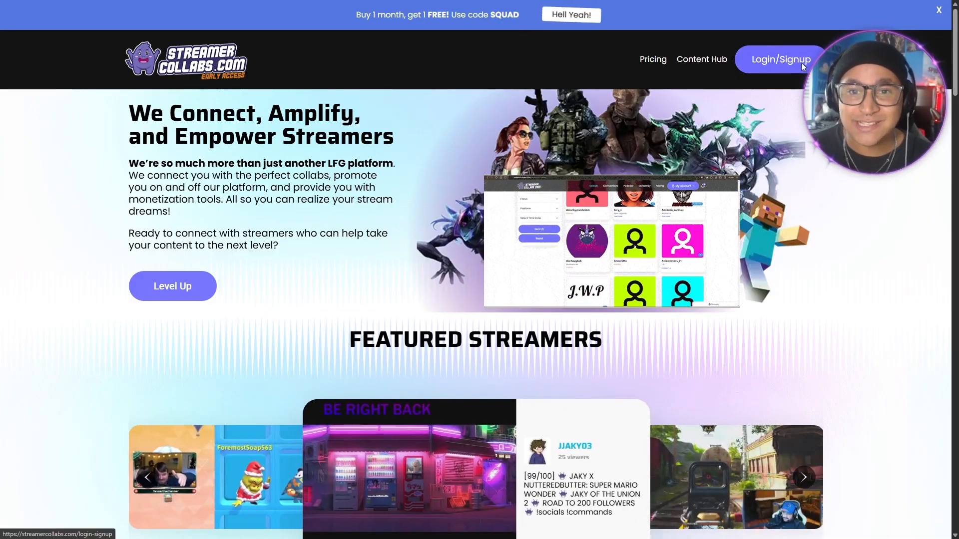
Step: Log in to the existing StreamerCollabs account with Twitch and open the profile for editing
click(780, 62)
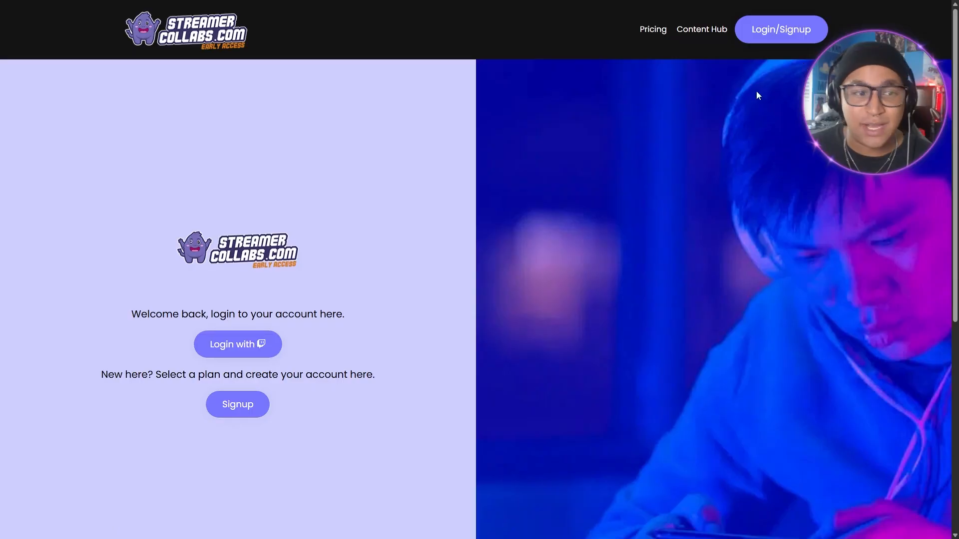
click(238, 346)
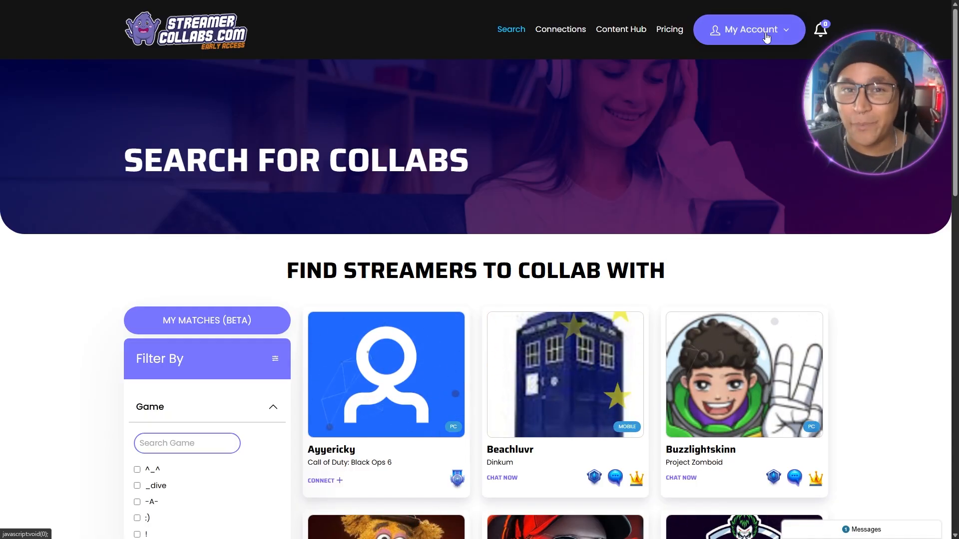
mouse_move(749, 29)
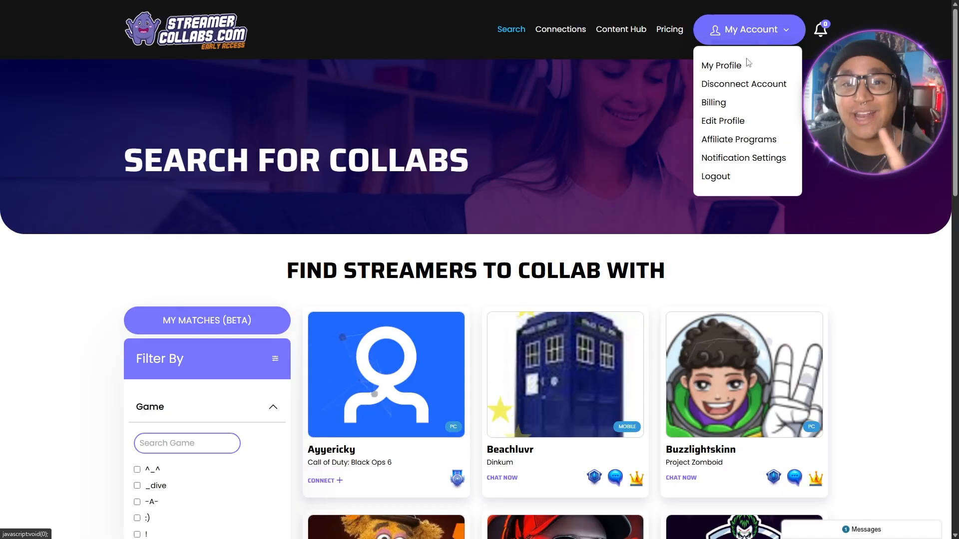
click(724, 122)
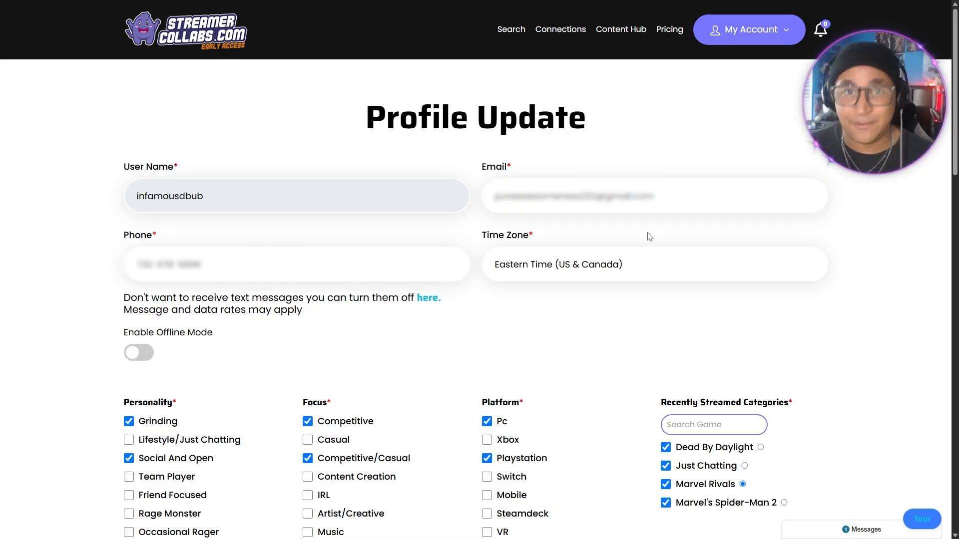
Step: Try the Bubble particle effect for the profile decoration, then set the effect to Snow
scroll(175, 103, down, 5)
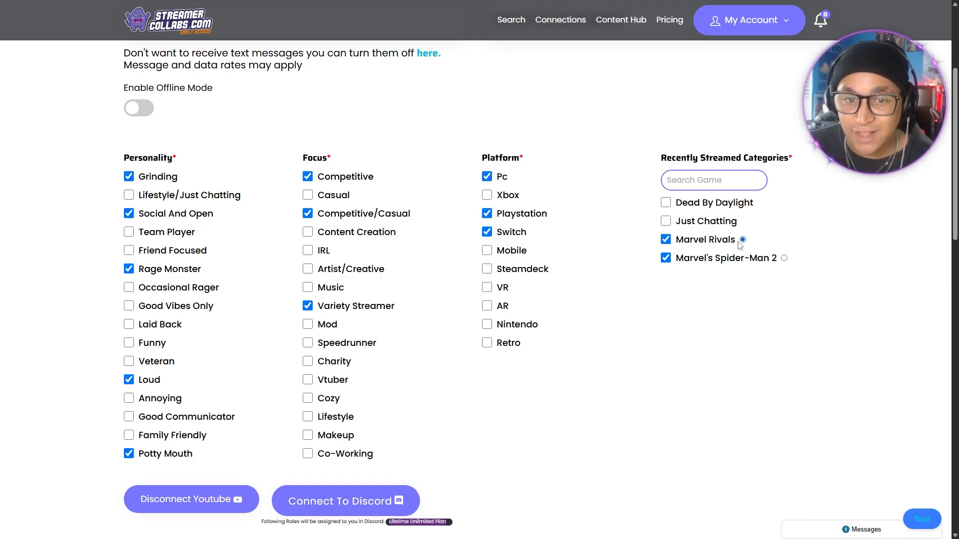
scroll(634, 325, down, 2)
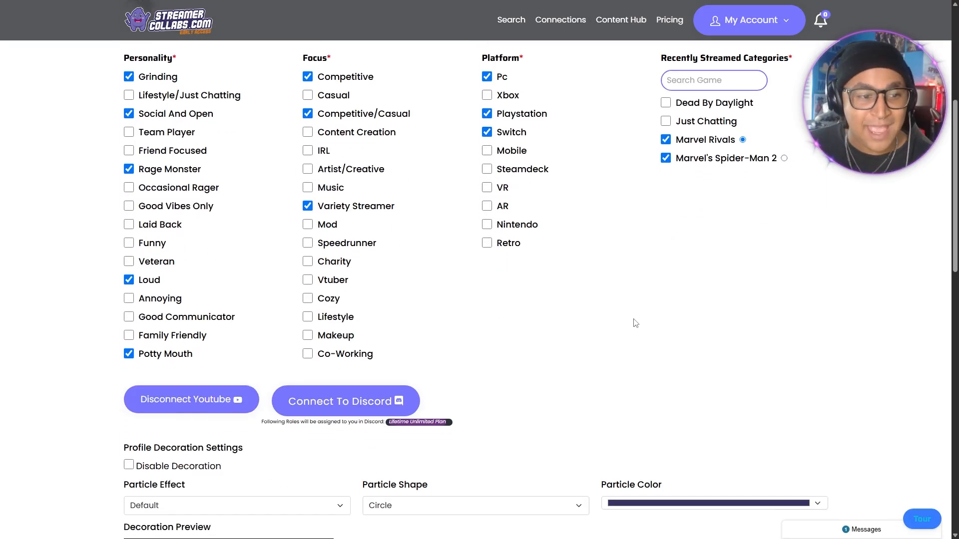
scroll(823, 216, down, 3)
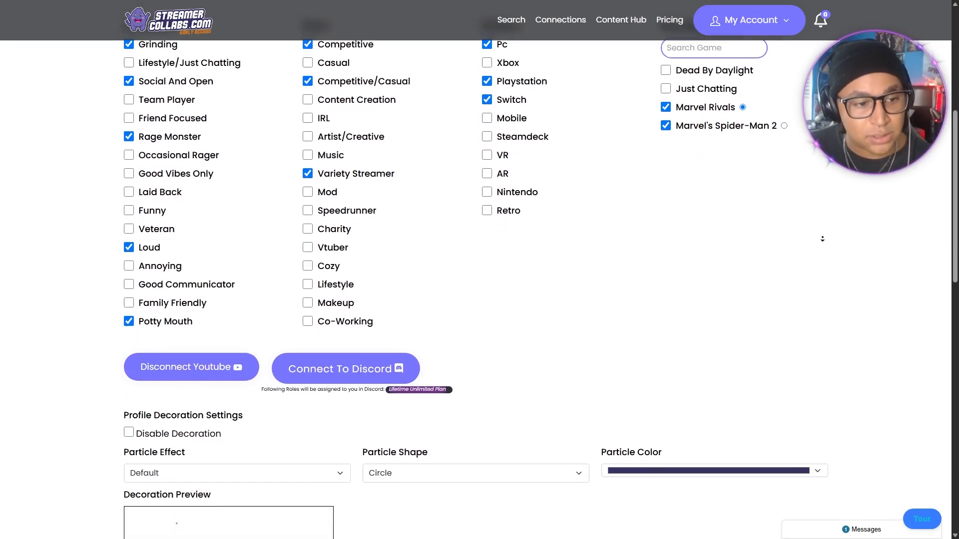
scroll(821, 243, down, 2)
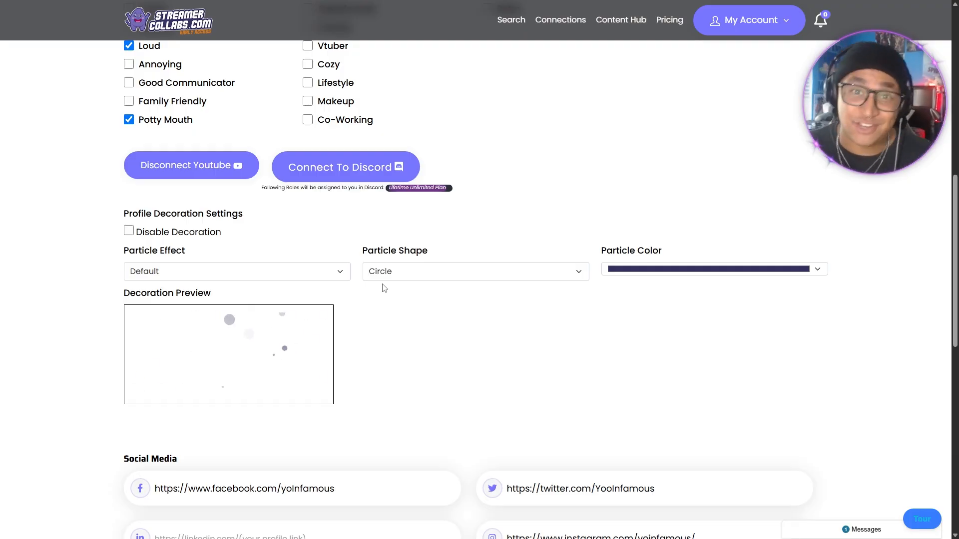
click(305, 274)
click(259, 307)
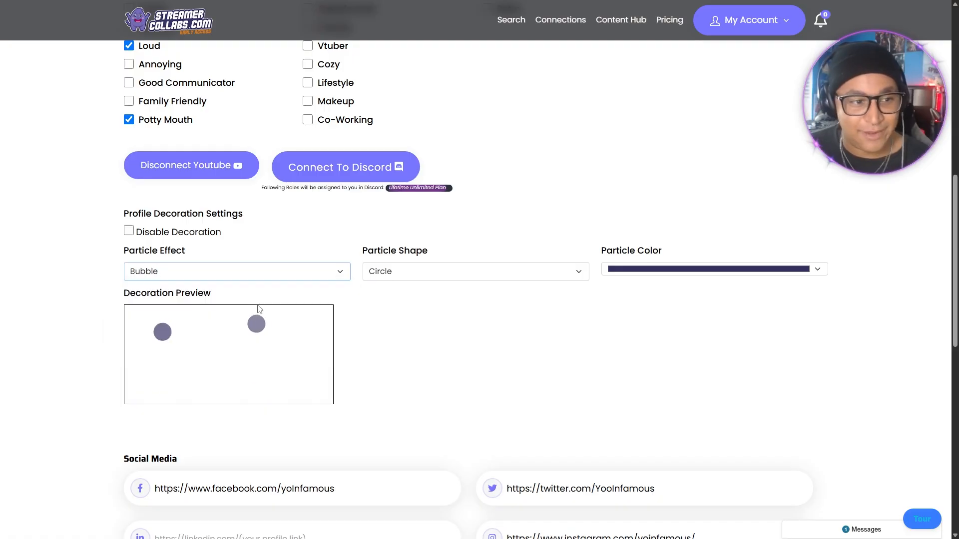
click(306, 277)
click(257, 324)
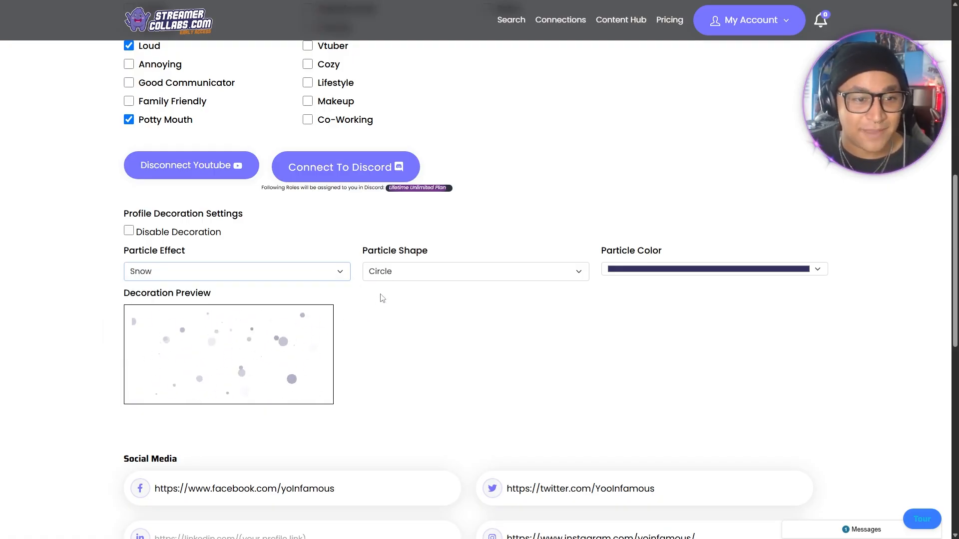
Step: Try the Edge particle shape for the profile decoration, then set the shape to Triangle
click(390, 272)
click(398, 306)
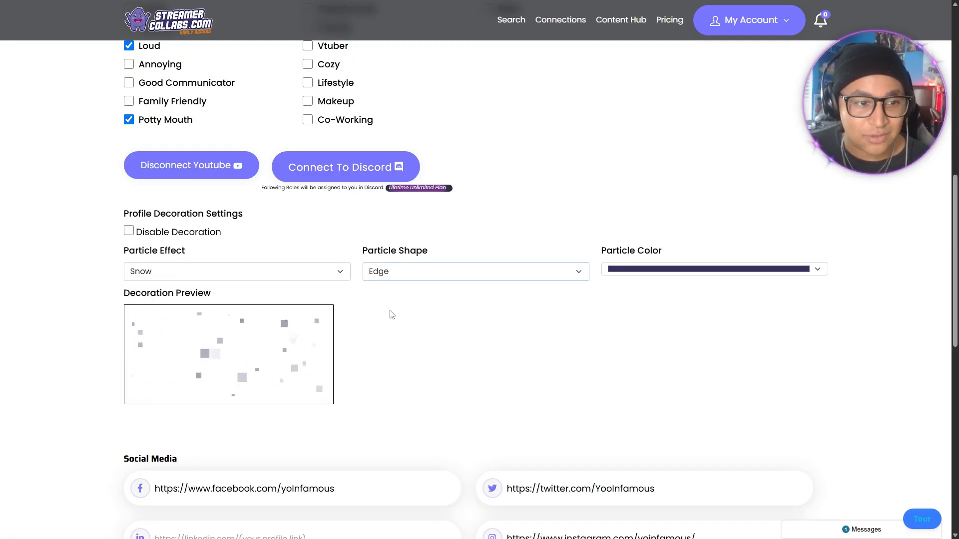
click(392, 272)
click(385, 323)
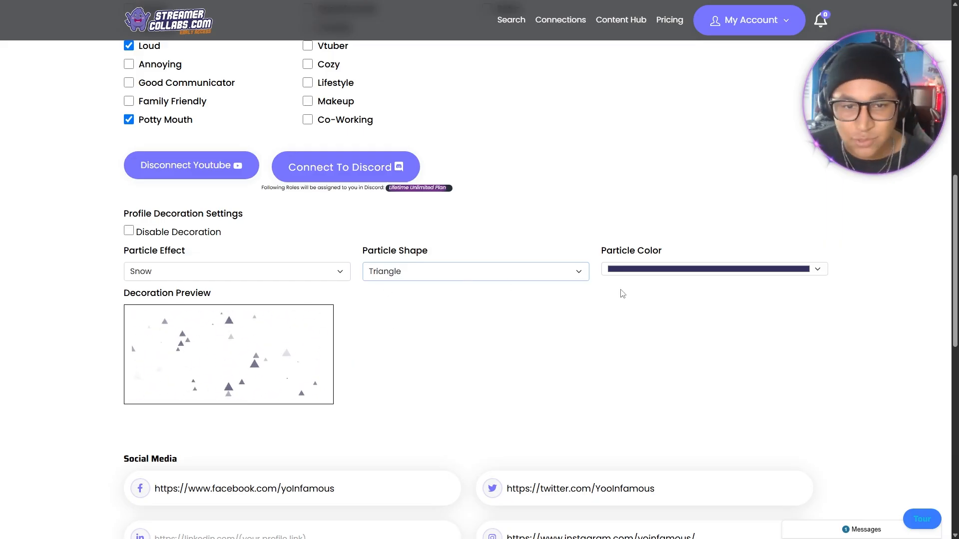
Step: Set the decoration's particle color to a bright blue-violet with RGB 55, 0, 255
click(635, 270)
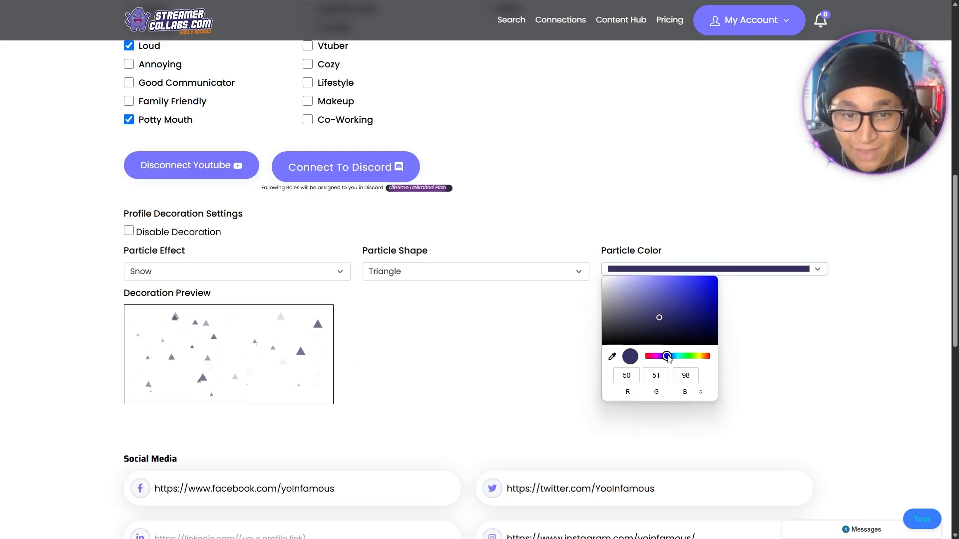
mouse_move(668, 357)
mouse_down()
mouse_move(685, 360)
mouse_move(665, 356)
mouse_up()
drag(679, 319, 726, 274)
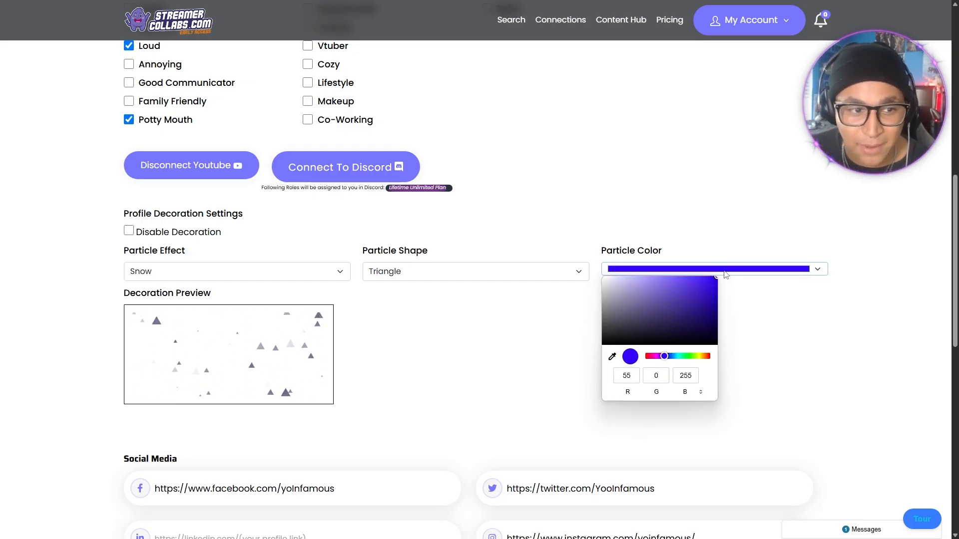
click(719, 339)
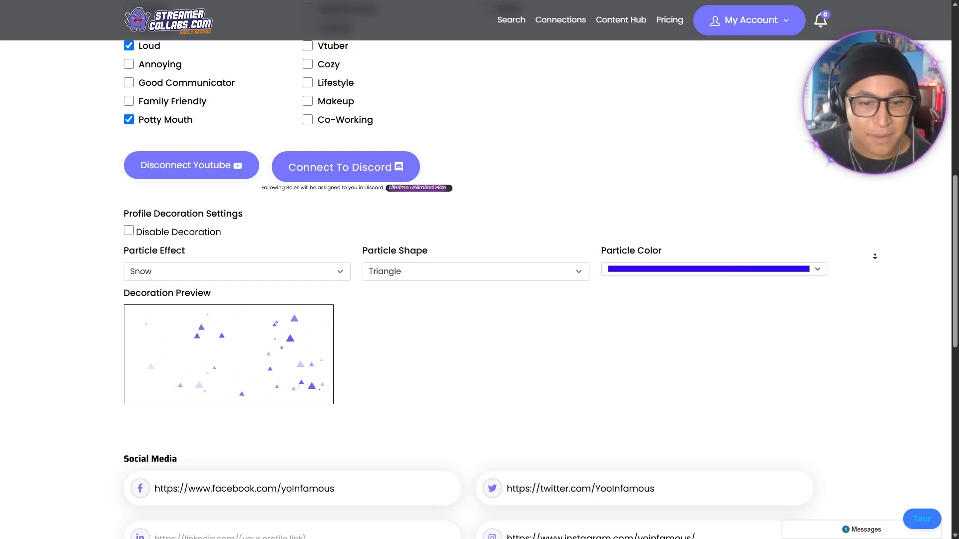
Step: Save the updated profile details and dismiss the resulting message
scroll(874, 256, down, 3)
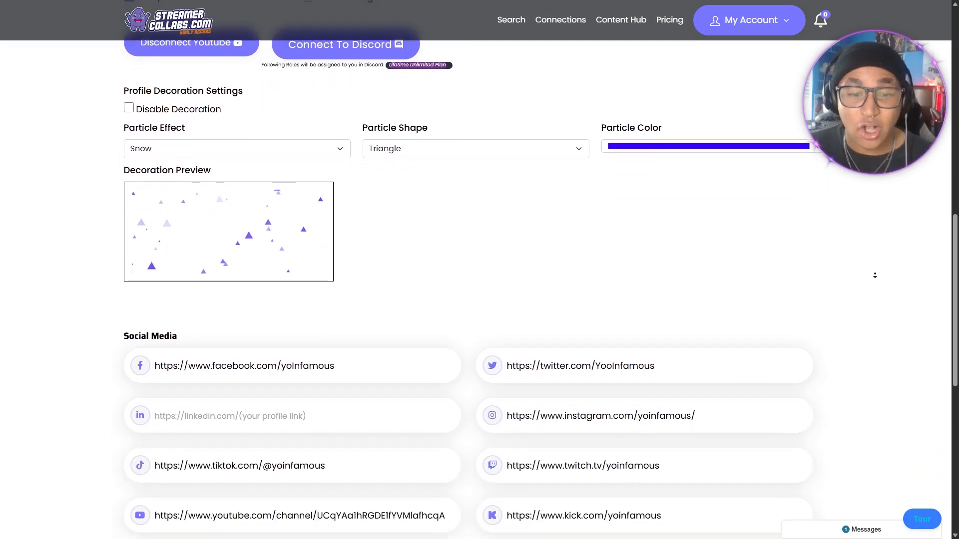
scroll(875, 275, down, 3)
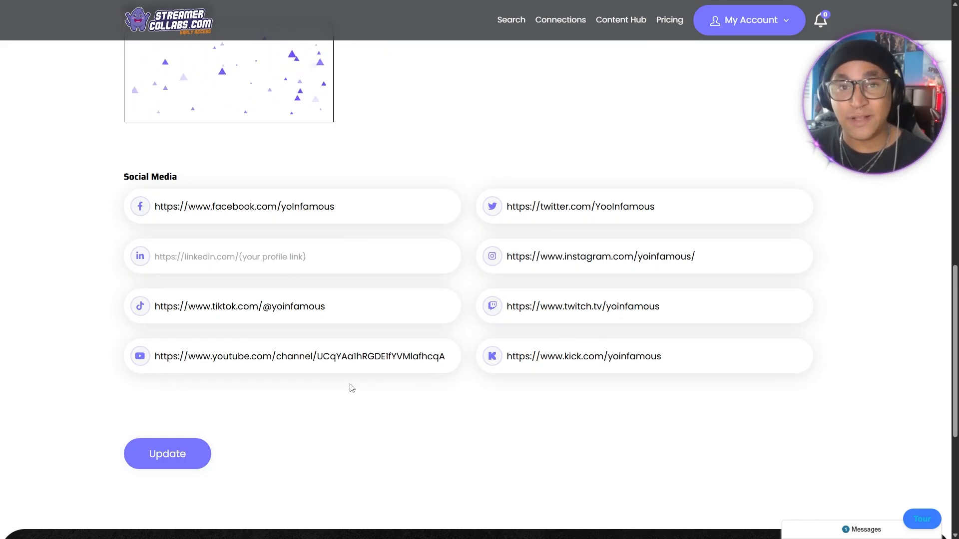
click(167, 455)
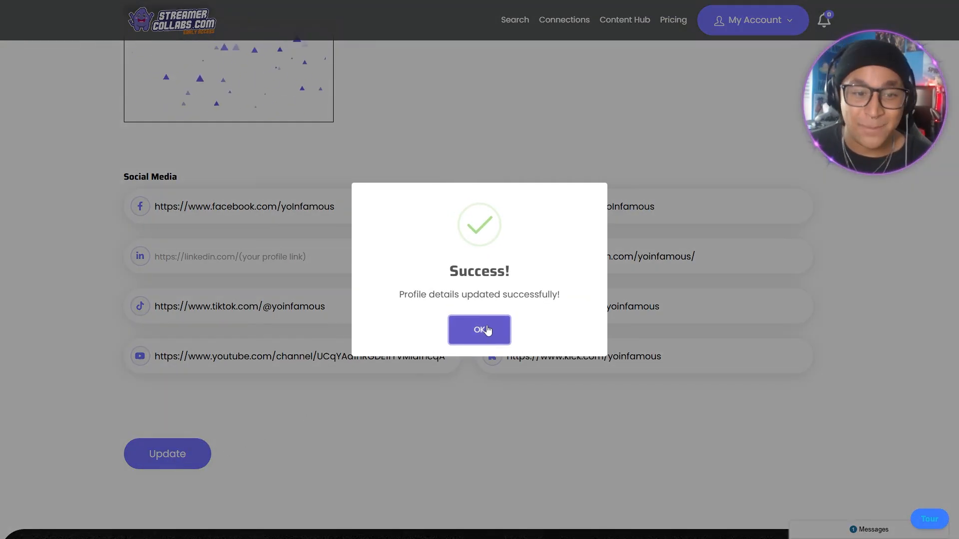
click(480, 331)
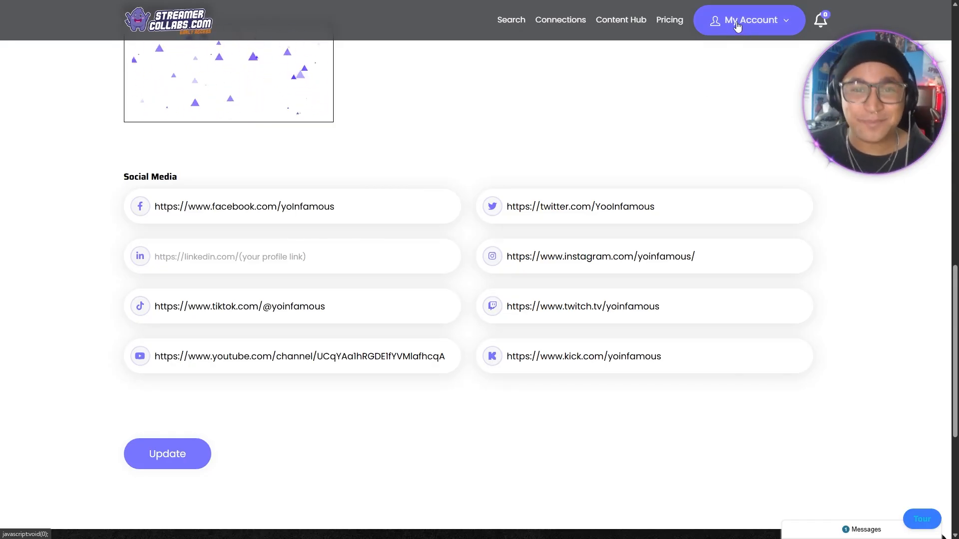
Step: Open the own profile page and look over its banner, bio, achievements, recent broadcasts and YouTube videos
click(738, 26)
click(729, 58)
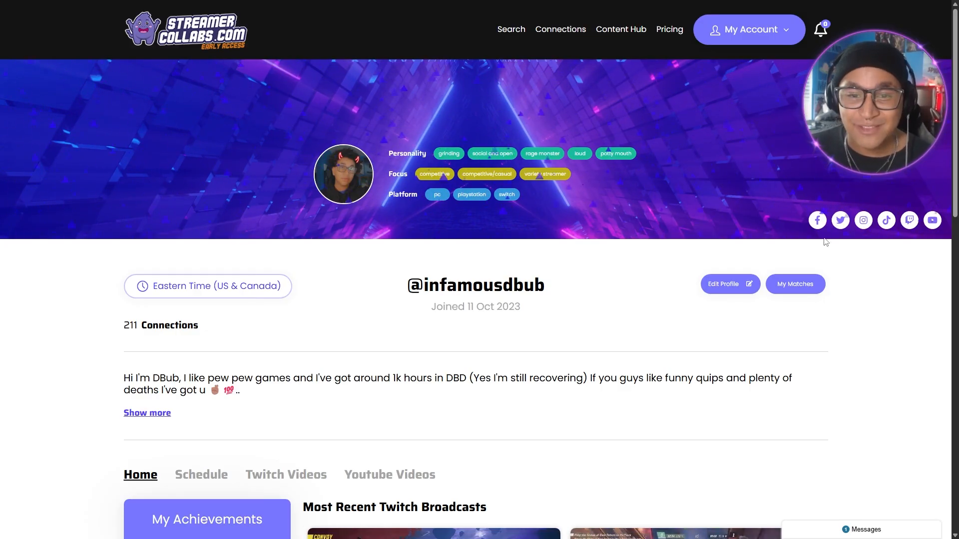
scroll(867, 283, down, 2)
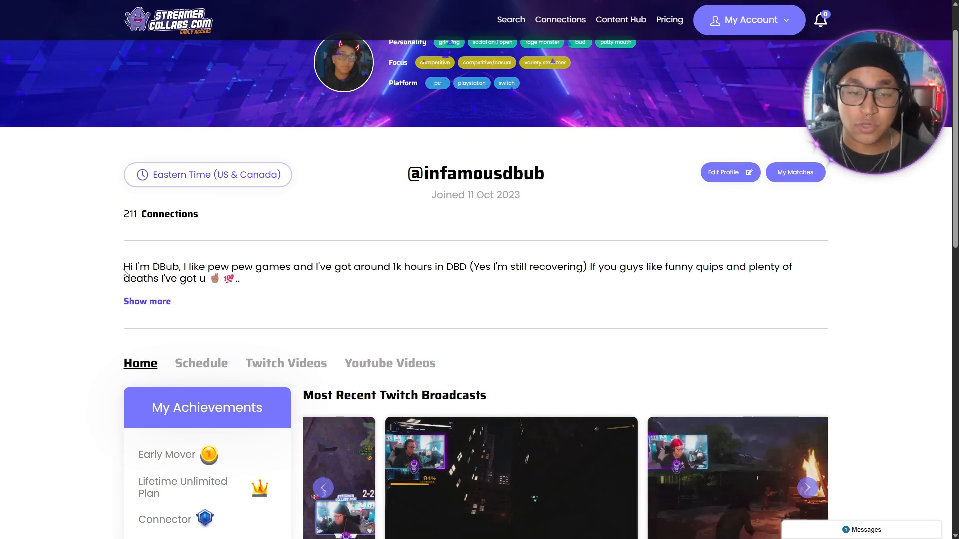
scroll(878, 261, down, 3)
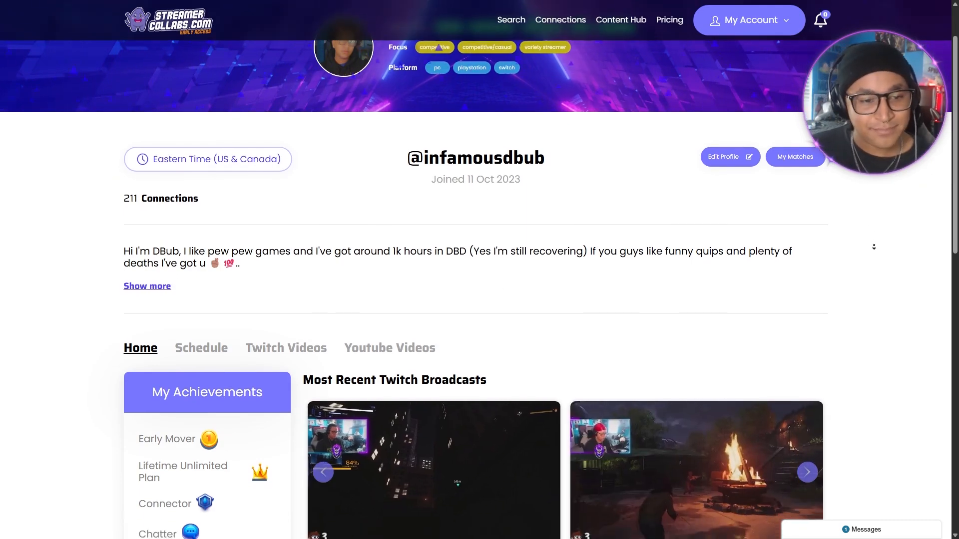
scroll(877, 260, down, 2)
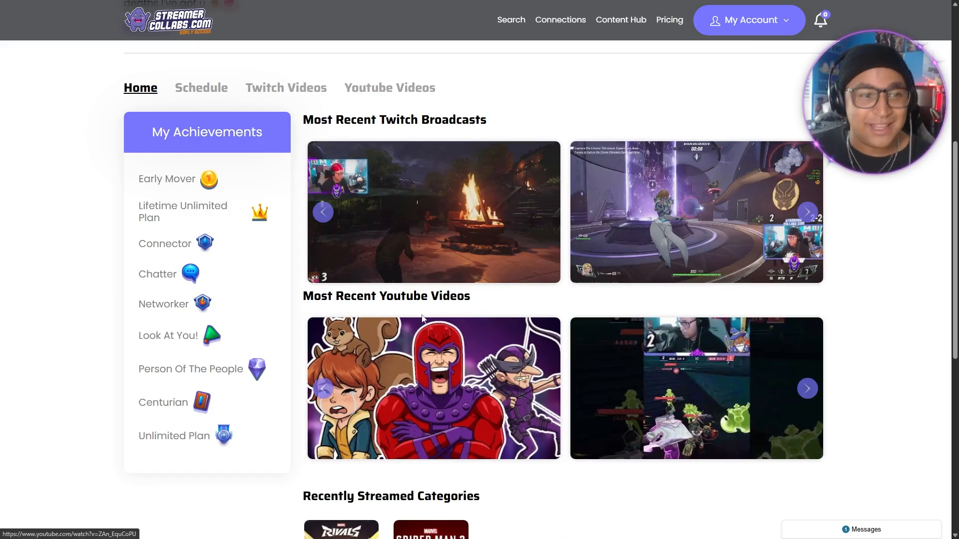
scroll(899, 235, down, 4)
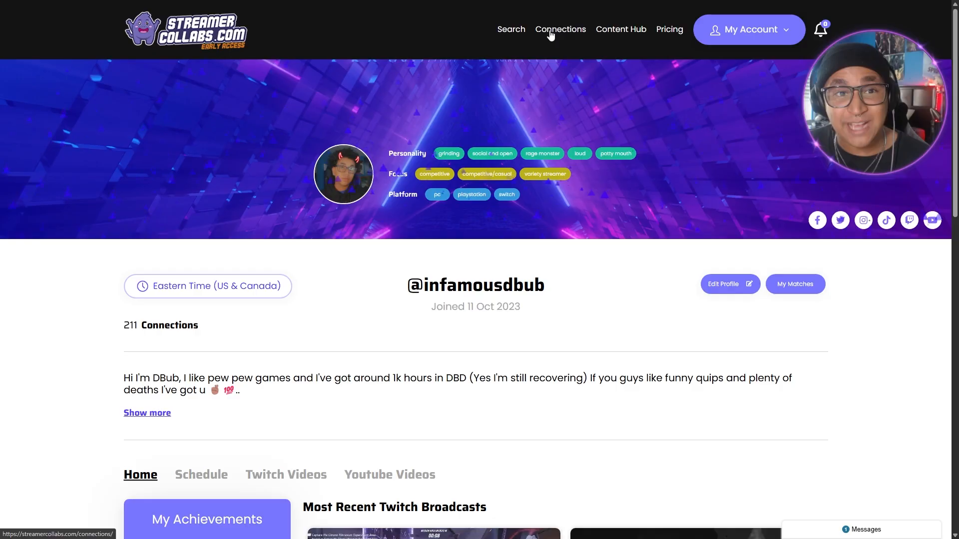
Step: Open the collab search page and filter streamers by the game Marvel Rivals
click(506, 31)
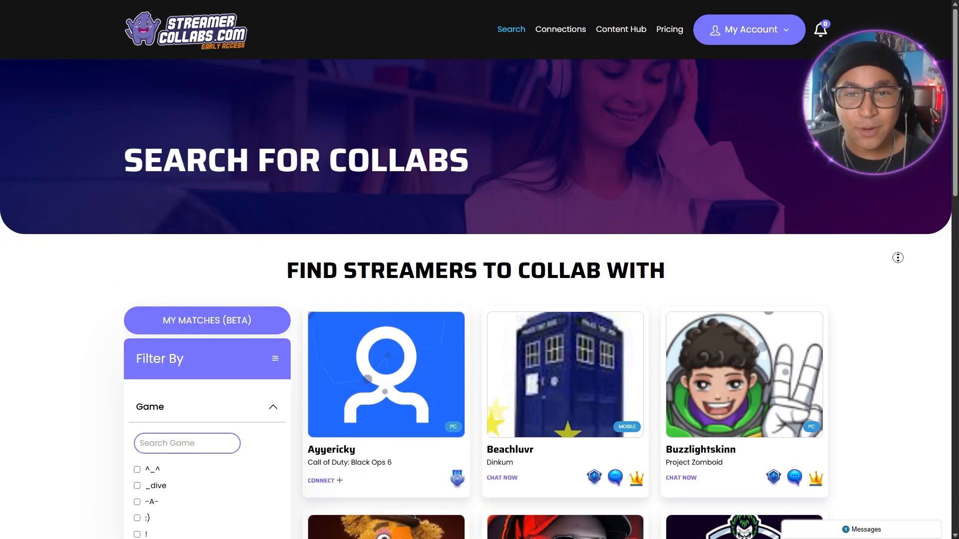
scroll(897, 257, down, 5)
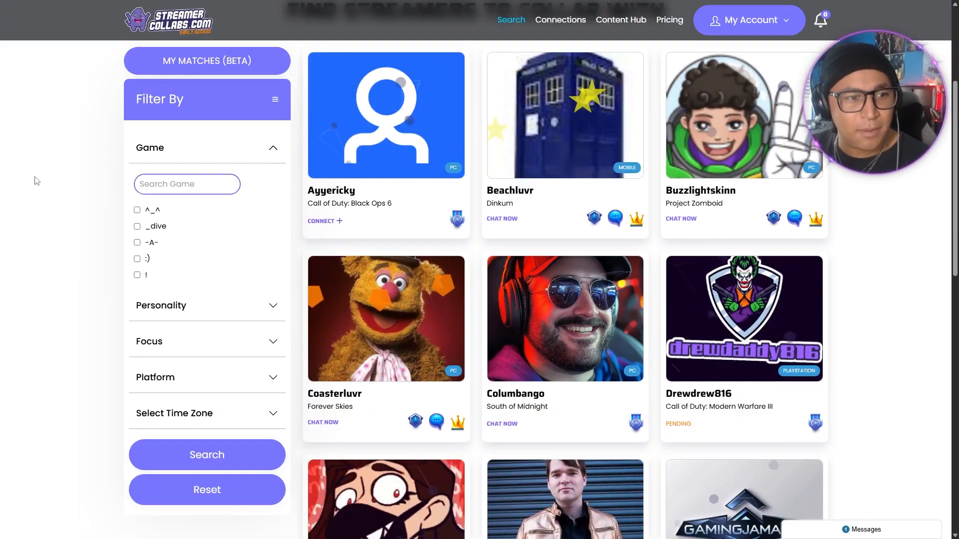
text(marvel rivals)
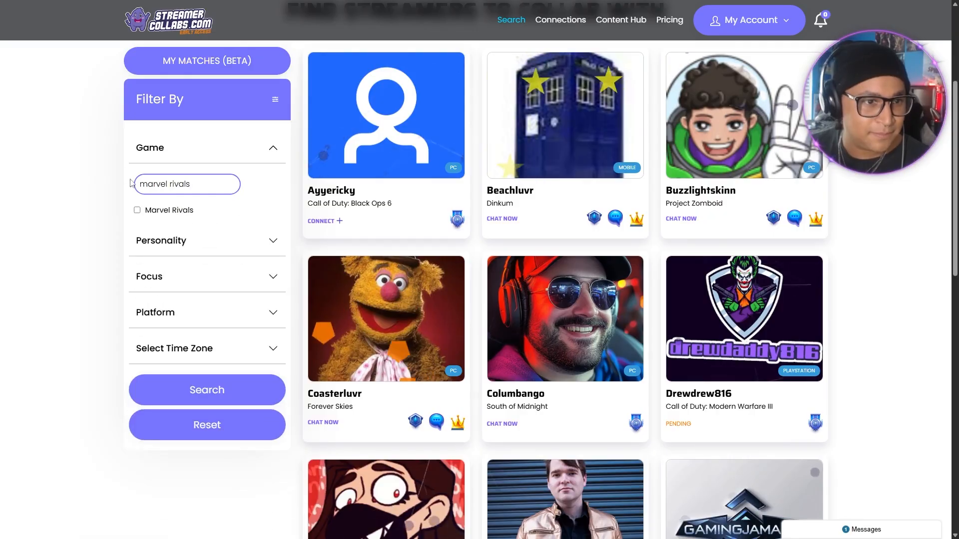
click(136, 210)
Step: Add the personality filters grinding, social and open, and potty mouth to the collab search
click(167, 240)
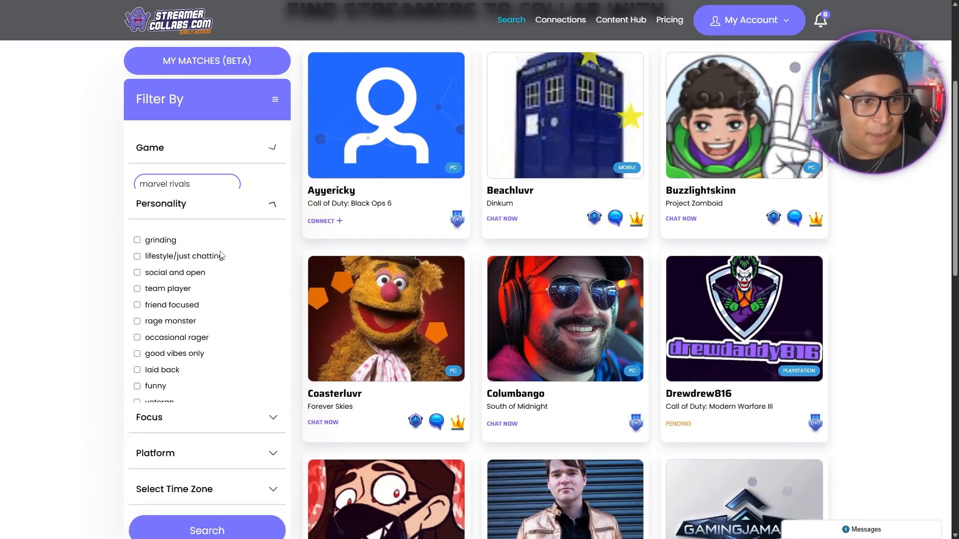
click(136, 220)
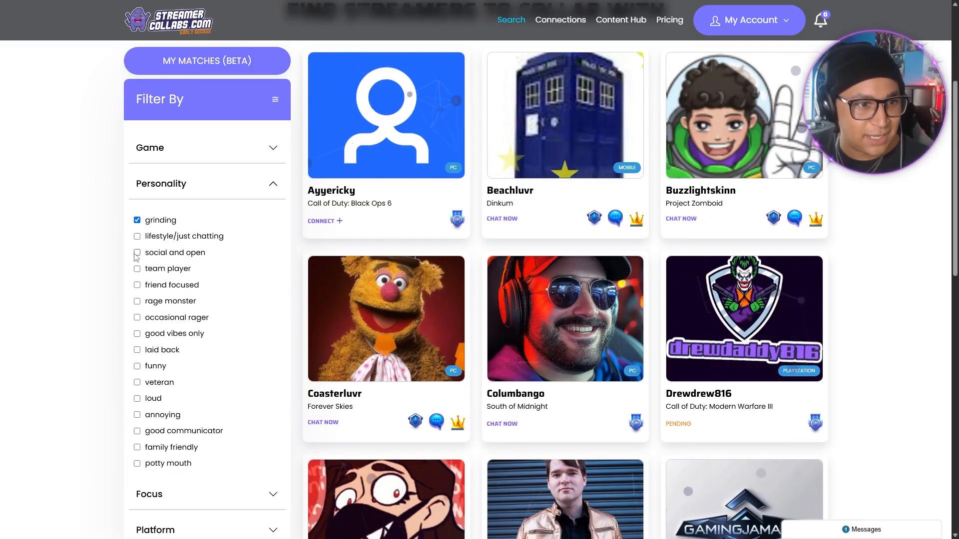
click(137, 253)
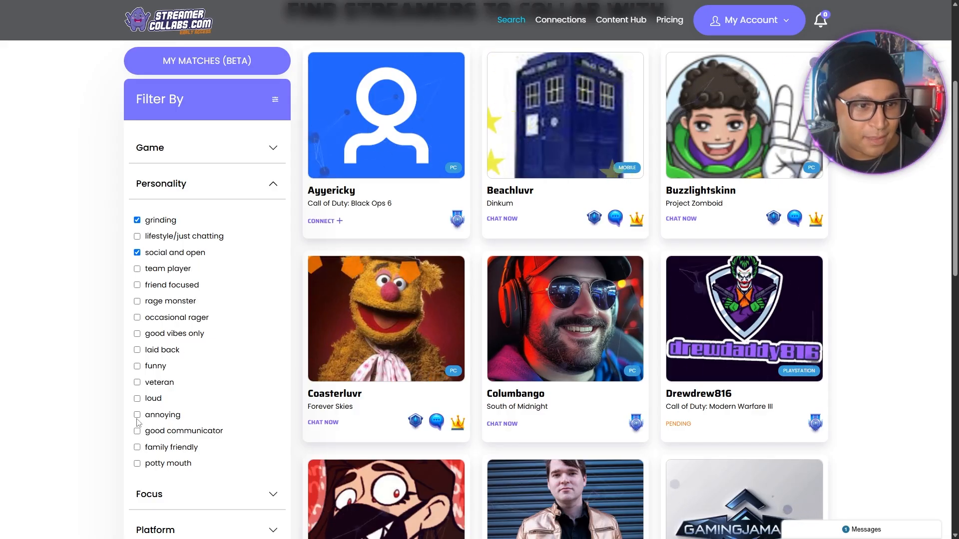
scroll(138, 422, down, 2)
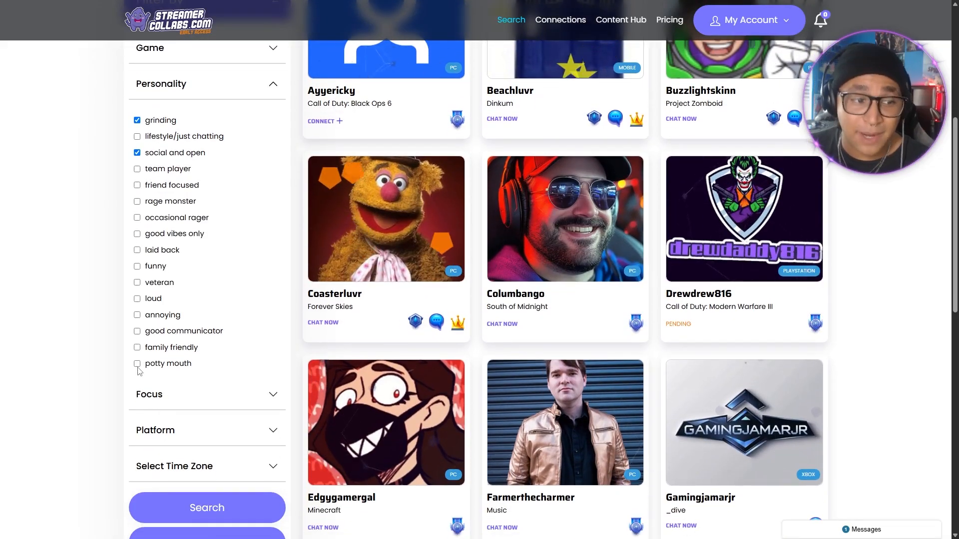
click(137, 364)
Step: Add the focus filters competitive/casual and competitive to the collab search
click(210, 396)
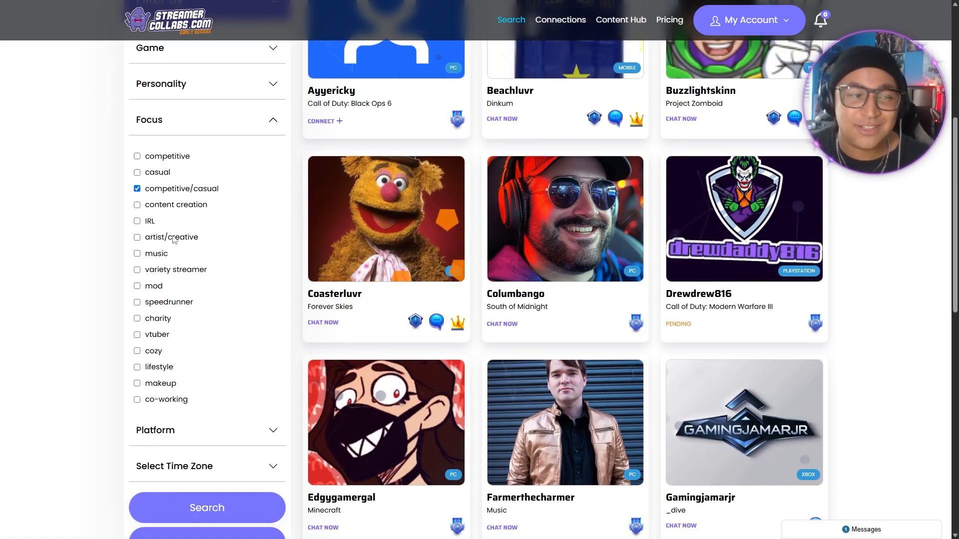
click(138, 157)
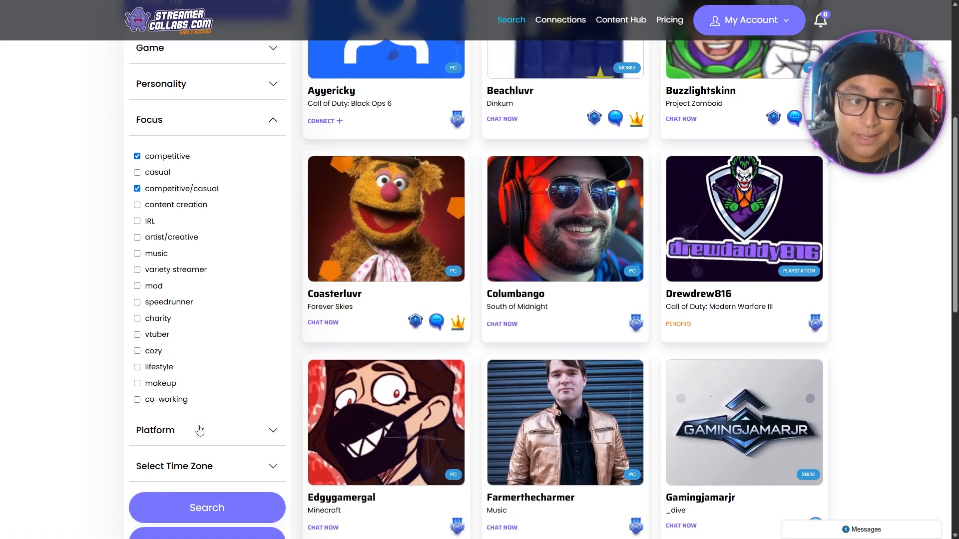
Step: Add the pc platform filter to the collab search
click(200, 430)
click(137, 193)
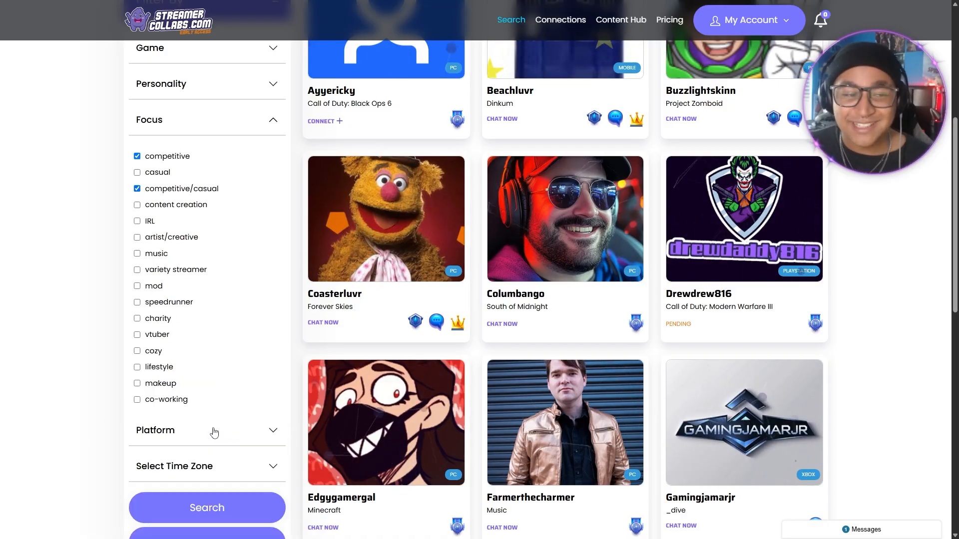
click(214, 431)
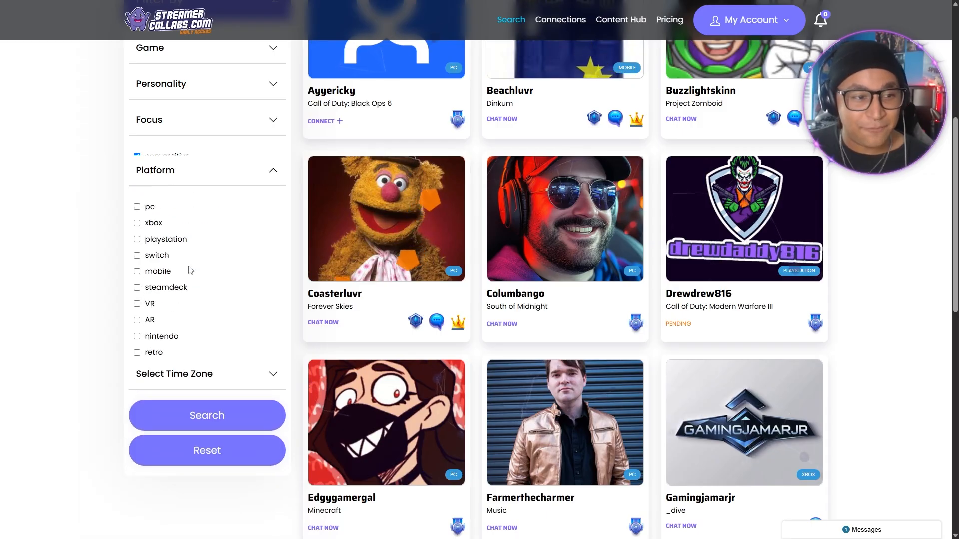
click(138, 192)
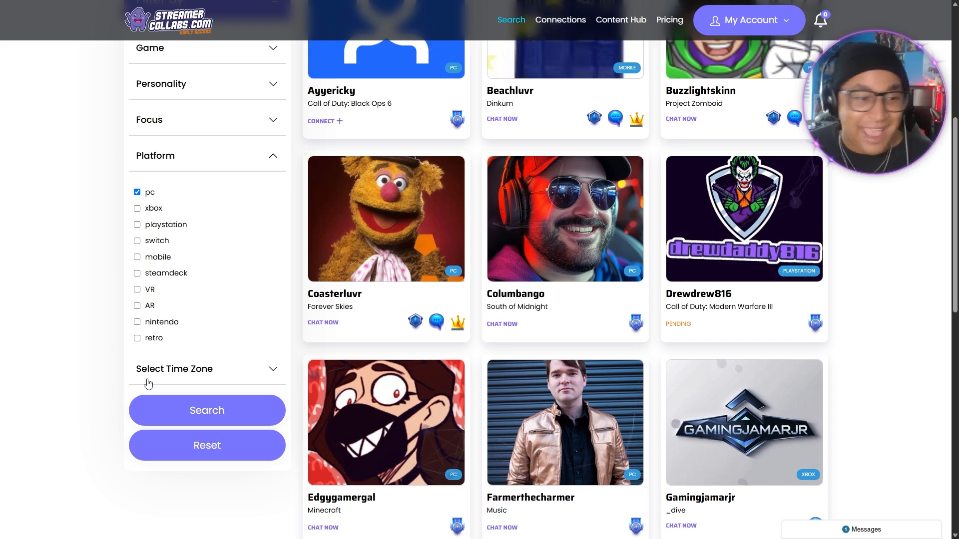
Step: Set the time zone filter to Eastern Time (US & Canada) and run the collab search
click(143, 372)
click(175, 242)
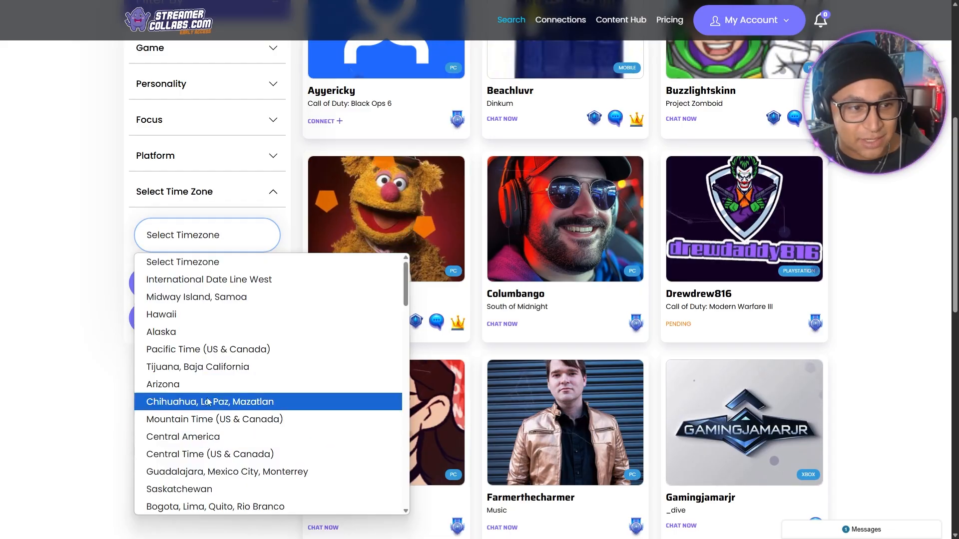
drag(406, 281, 406, 292)
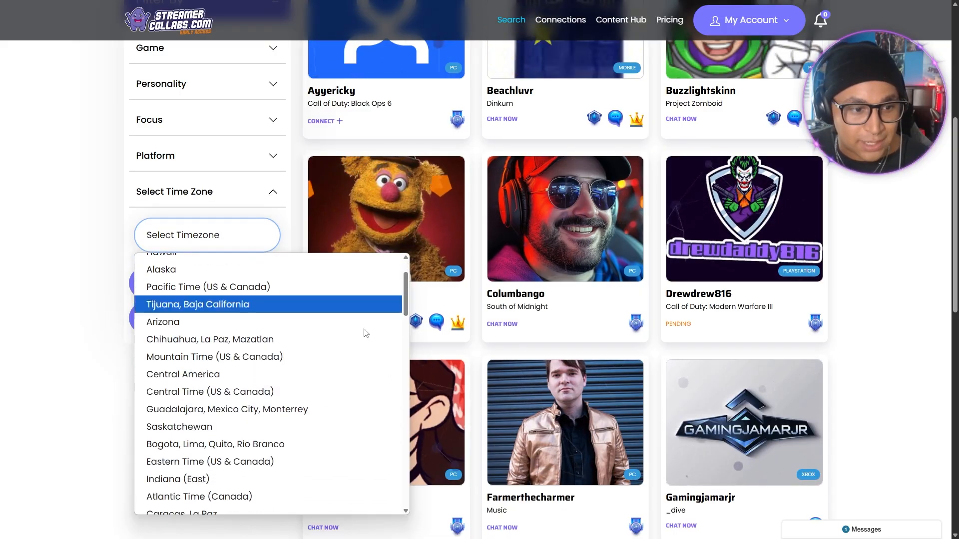
click(209, 462)
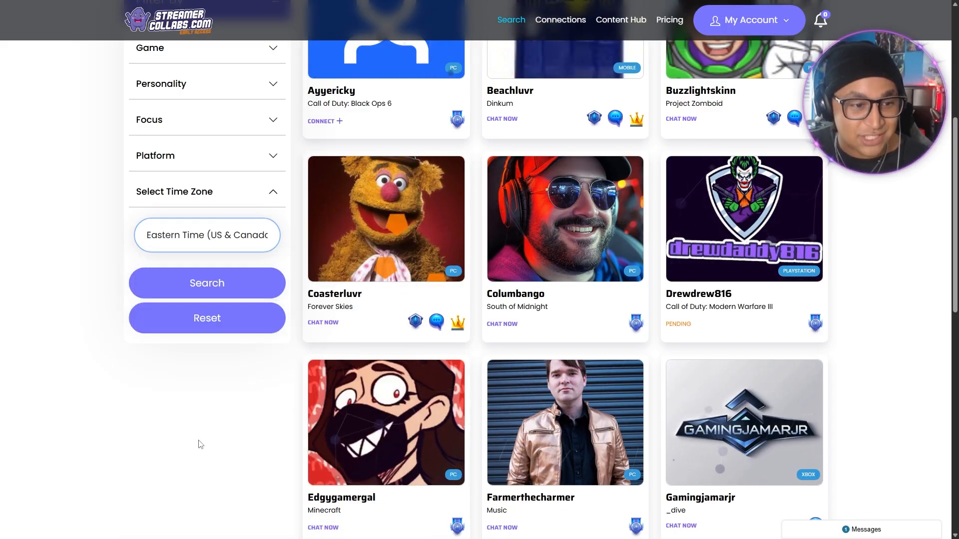
click(206, 284)
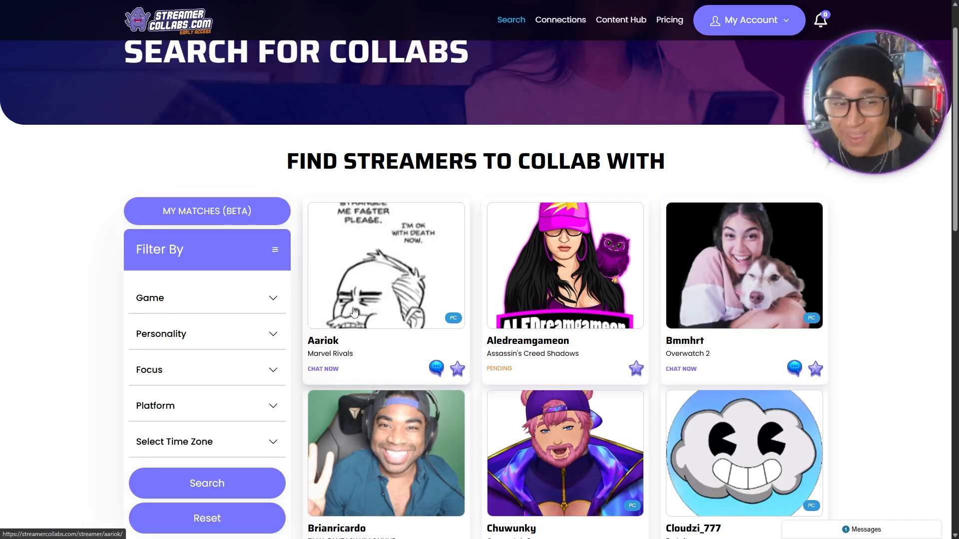
Step: Open the profile of the Marvel Rivals streamer in the results and look over its tags, broadcasts, achievements and recently streamed categories
click(381, 298)
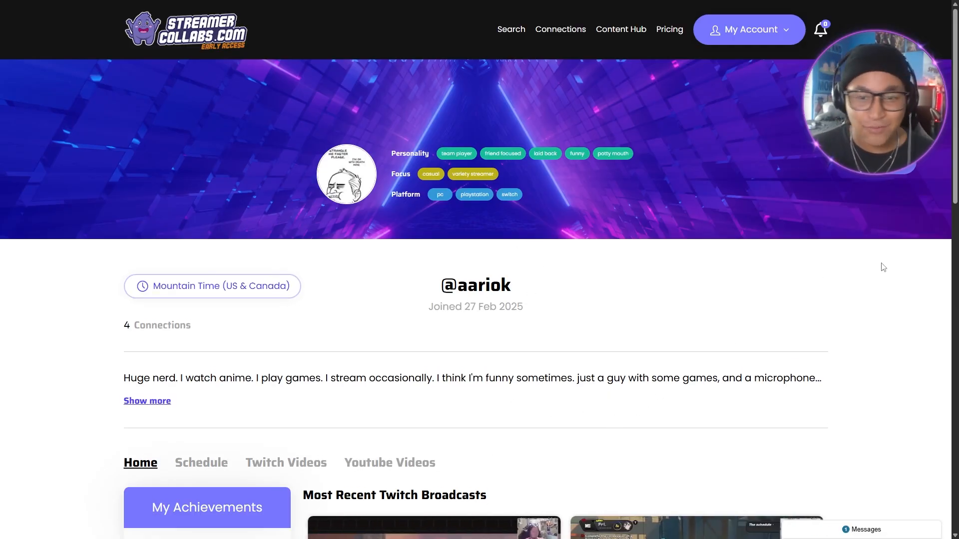
scroll(881, 300, down, 5)
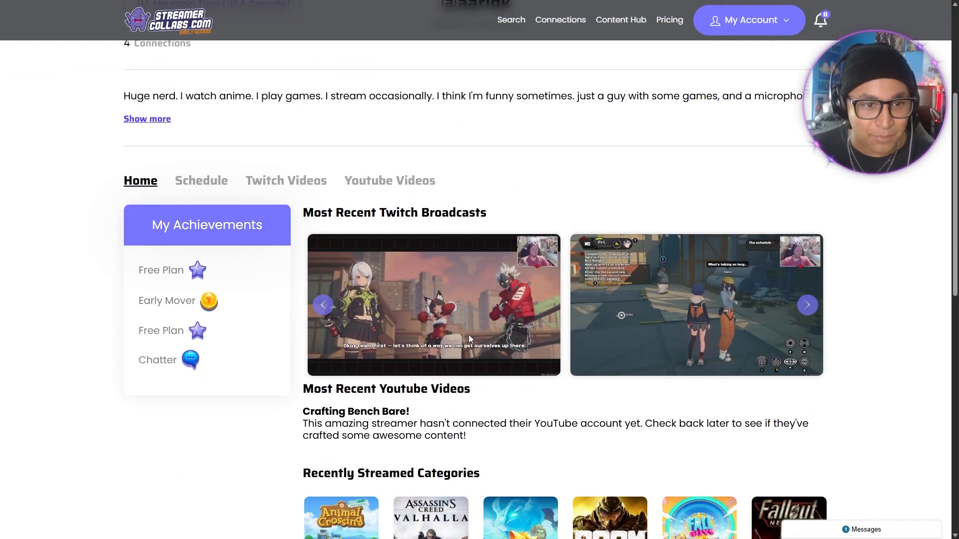
scroll(885, 286, down, 4)
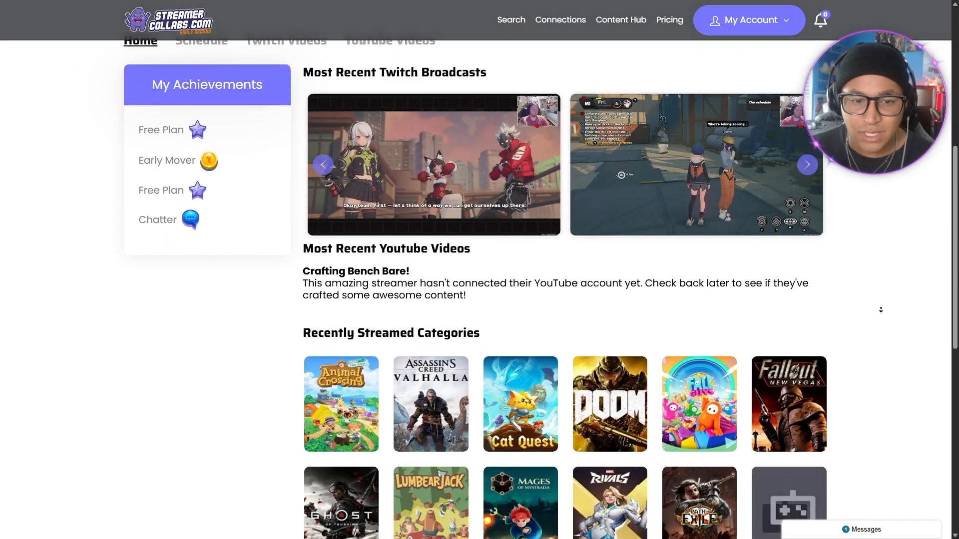
scroll(881, 310, down, 1)
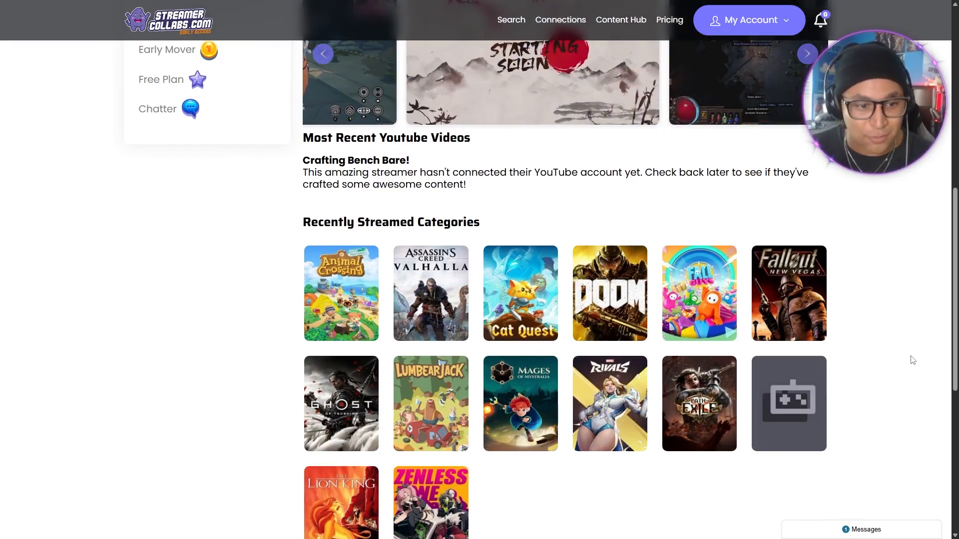
scroll(909, 320, up, 2)
scroll(909, 317, up, 6)
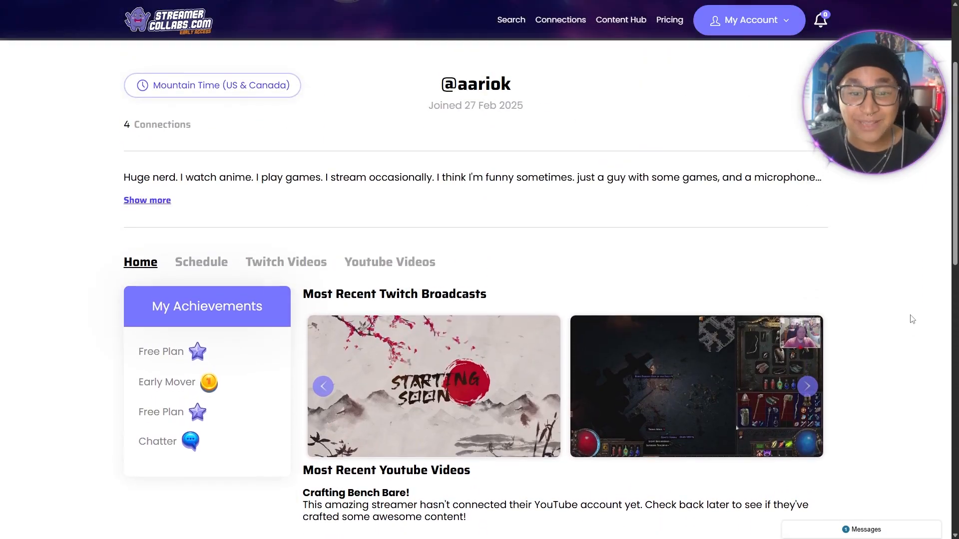
scroll(914, 413, up, 4)
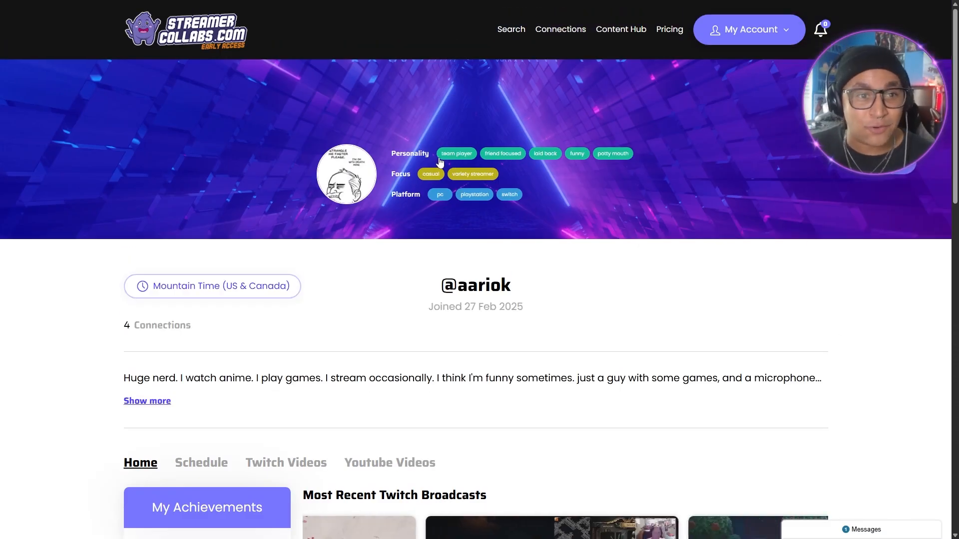